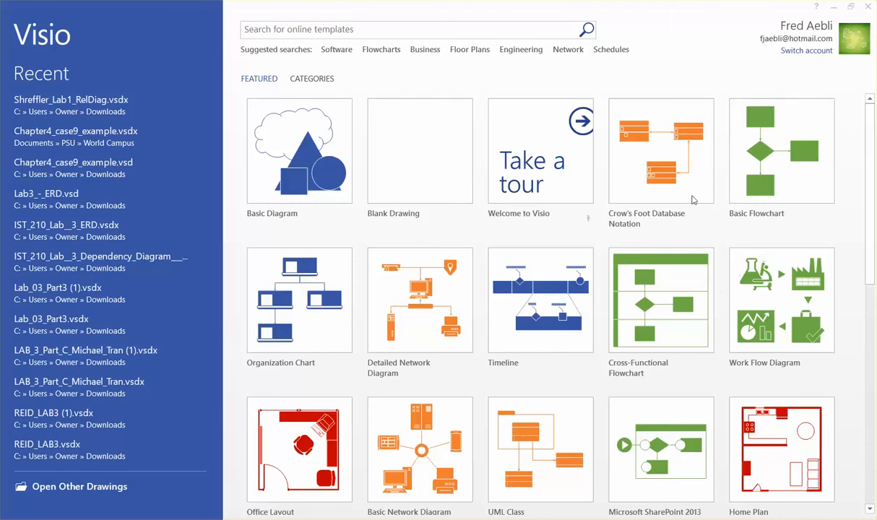
Create a drawing from the Crow's Foot Database Notation template and place an Entity shape in the left half of the page
double_click(653, 175)
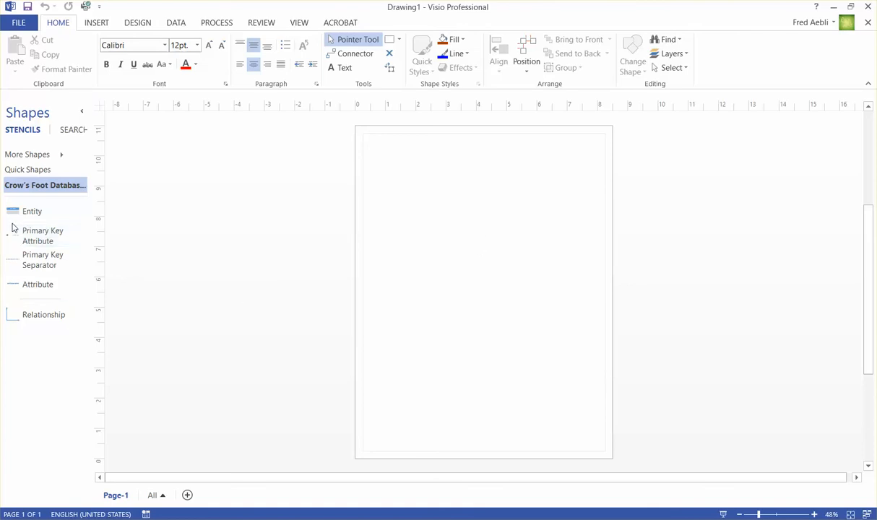
left_click_drag(21, 214, 416, 269)
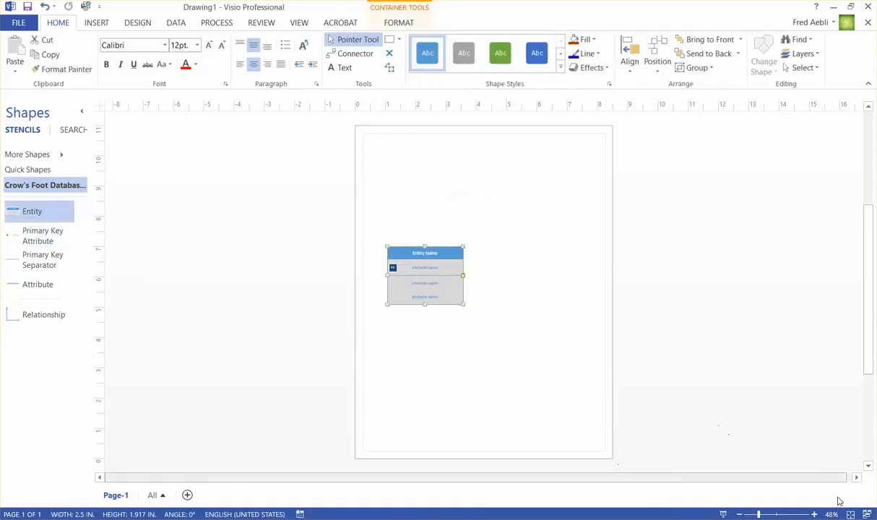
Name the new entity Department
left_click(816, 515)
left_click(816, 516)
left_click(816, 515)
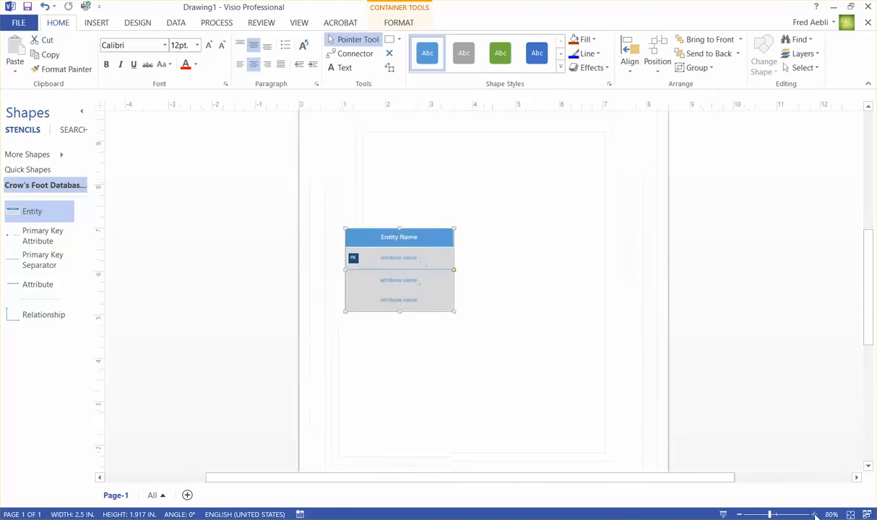
left_click(815, 515)
left_click(815, 515)
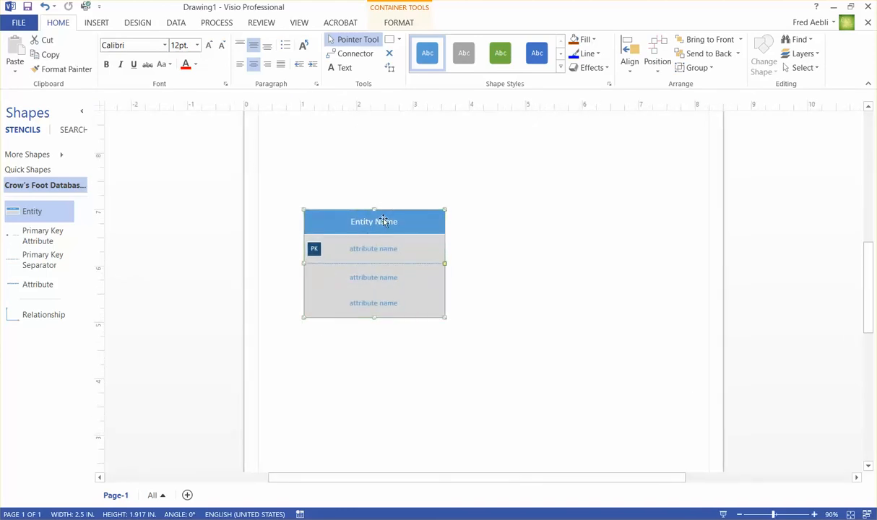
double_click(389, 225)
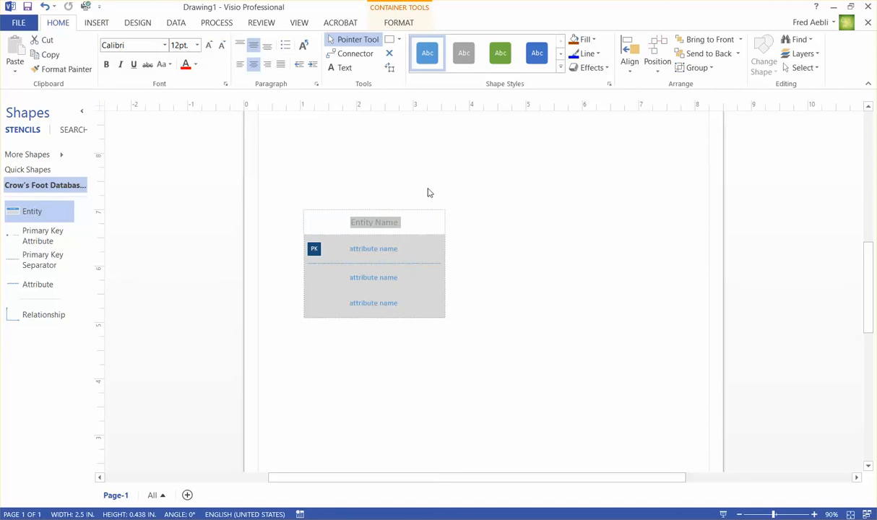
type("Department")
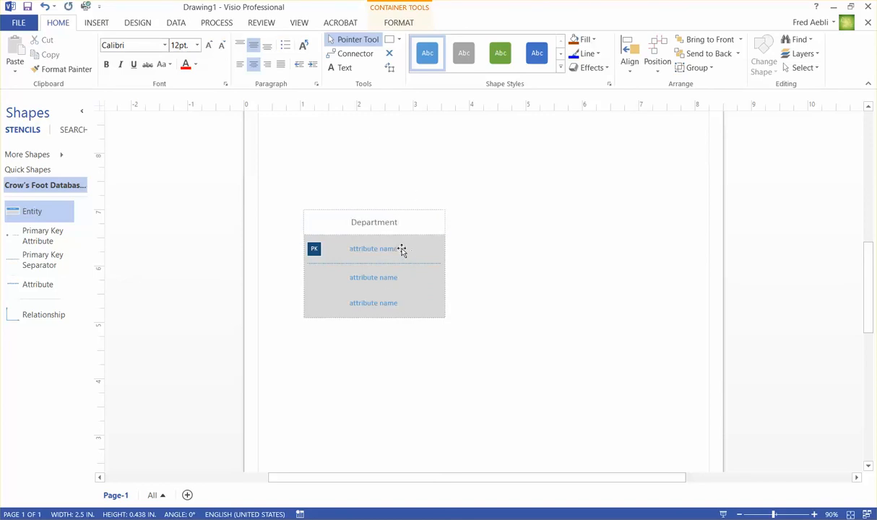
Rename the Department entity's primary key attribute as DepartmentID
left_click(371, 252)
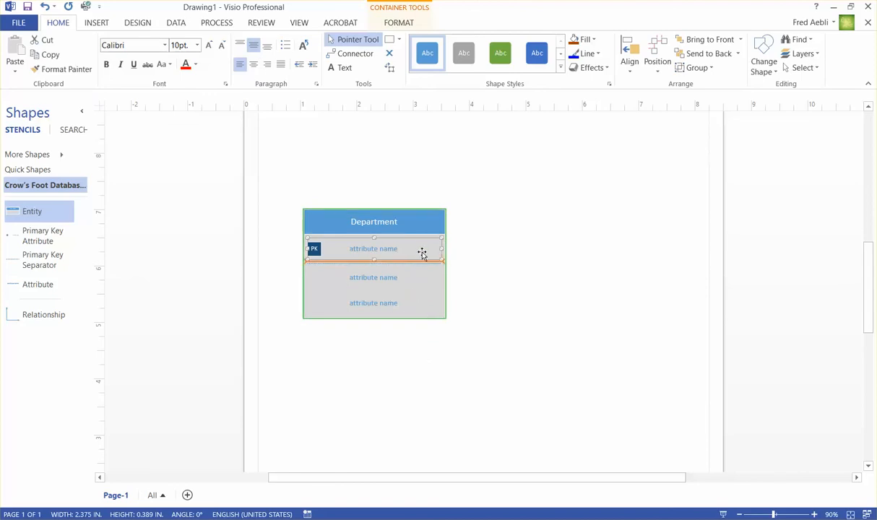
left_click(393, 252)
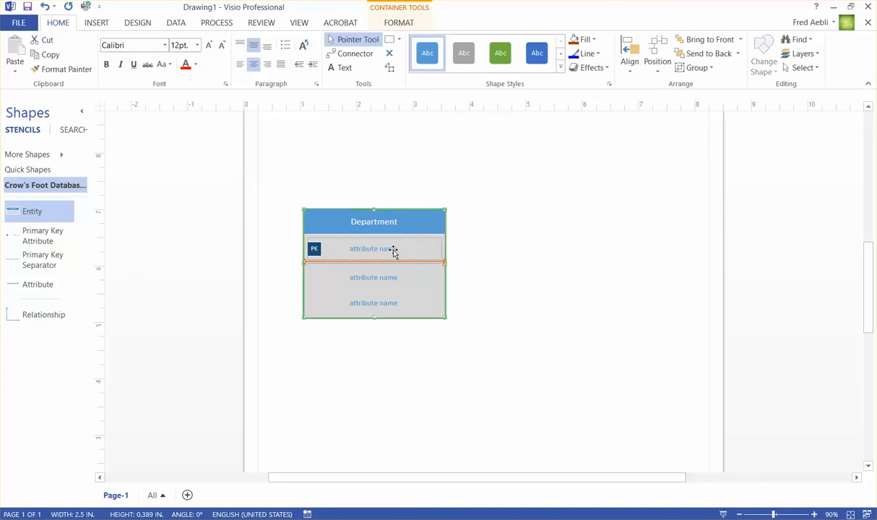
double_click(386, 250)
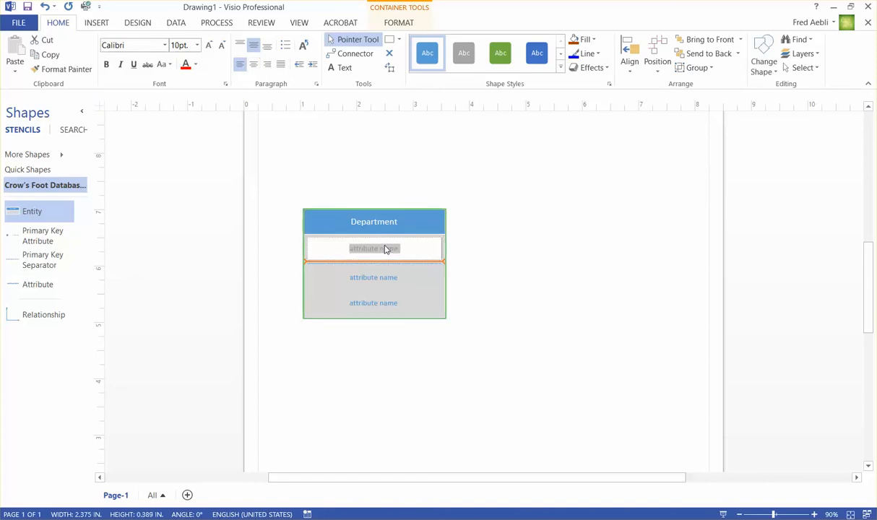
type("partment")
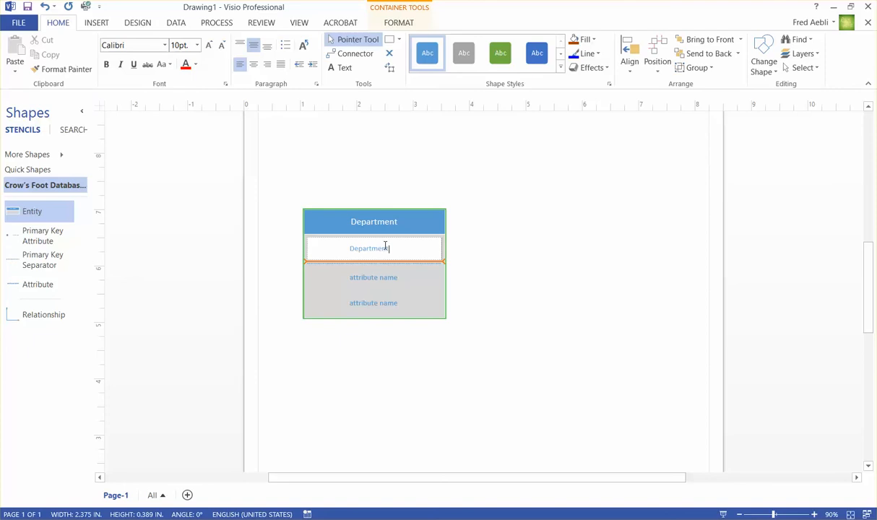
type("epartmentID")
Rename the Department entity's first non-key attribute as DepartmentName and delete the unused attribute below it
double_click(392, 280)
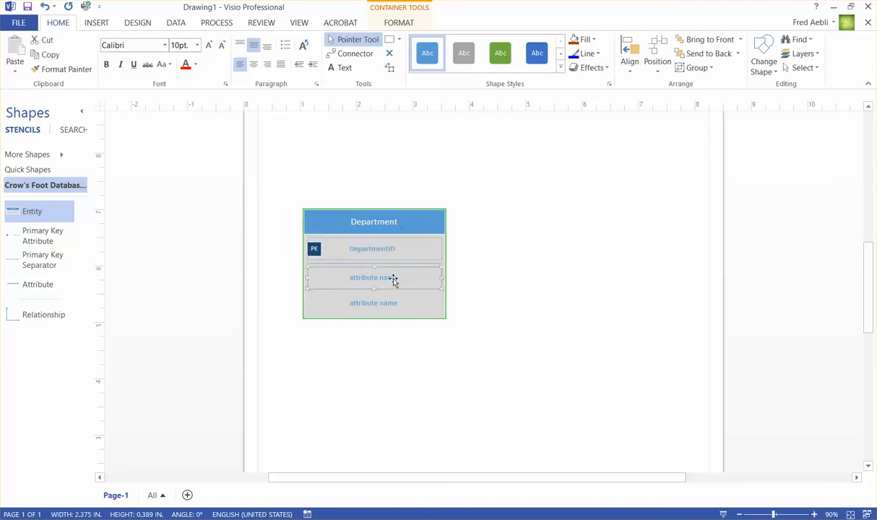
left_click(393, 279)
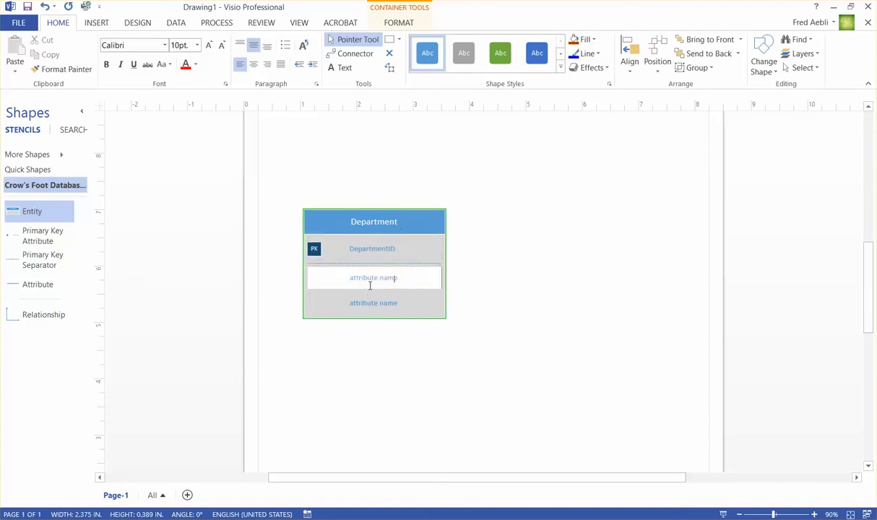
triple_click(354, 278)
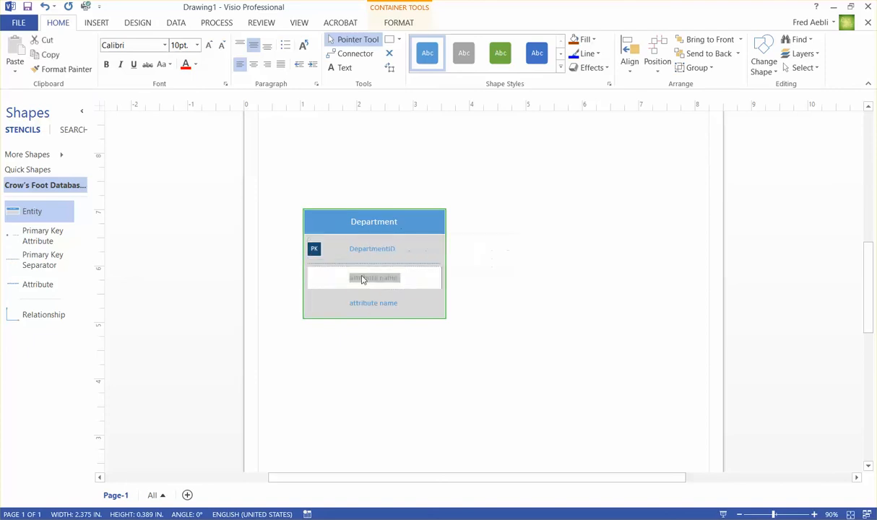
type("DepartmentNAme")
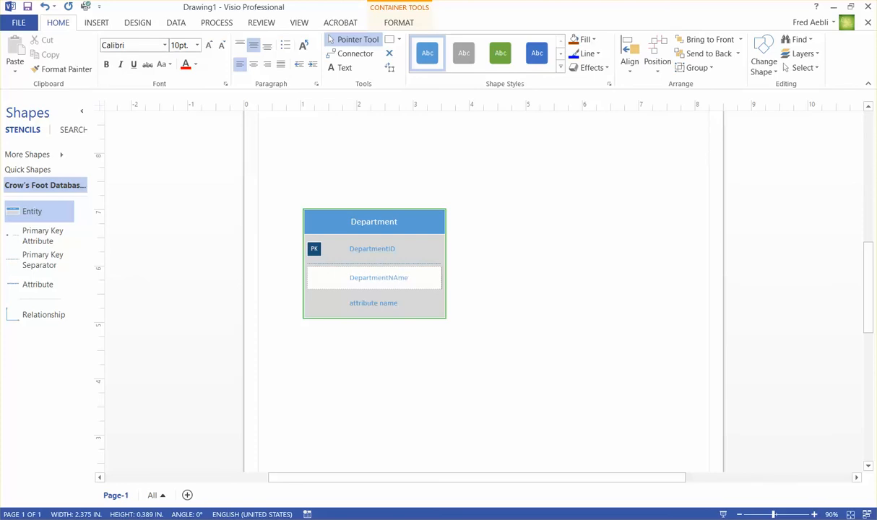
key("Left")
key("Left")
key("BackSpace")
type("a")
left_click(386, 302)
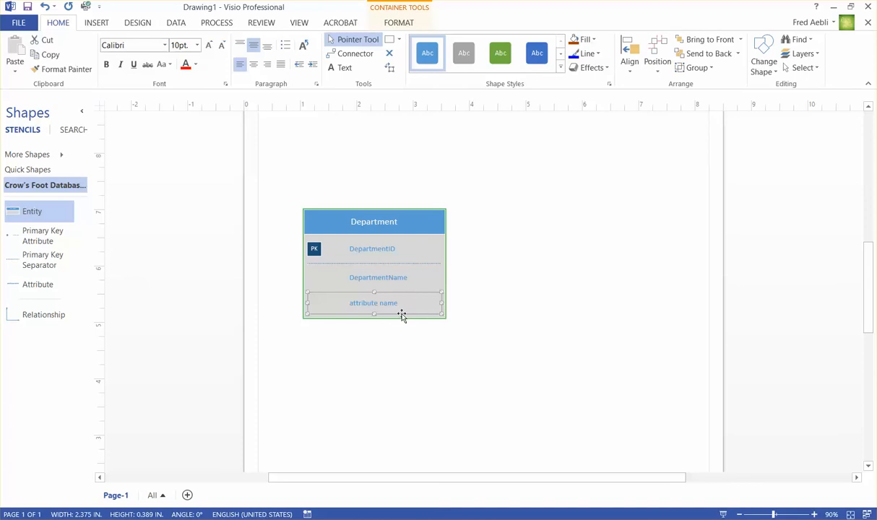
key("Delete")
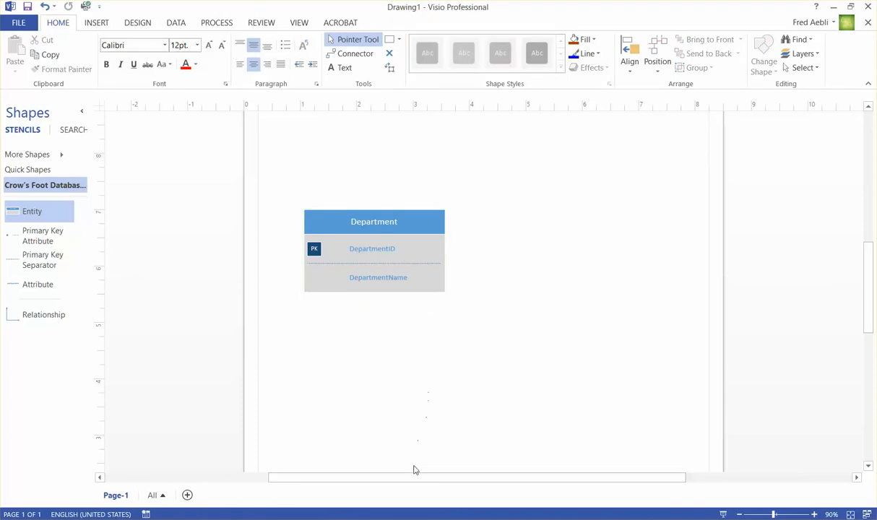
Place a second Entity shape to the right of Department and name it Employee
left_click_drag(407, 478, 433, 478)
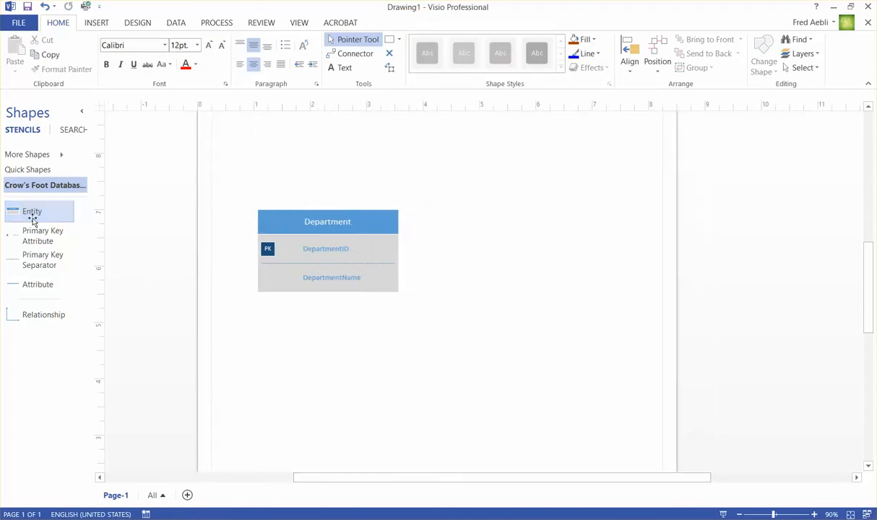
left_click_drag(16, 217, 529, 221)
double_click(541, 221)
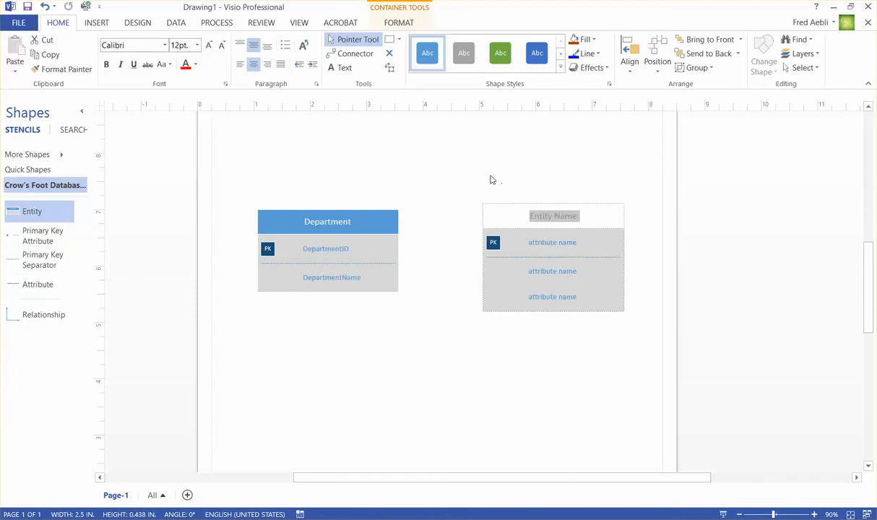
type("Employee")
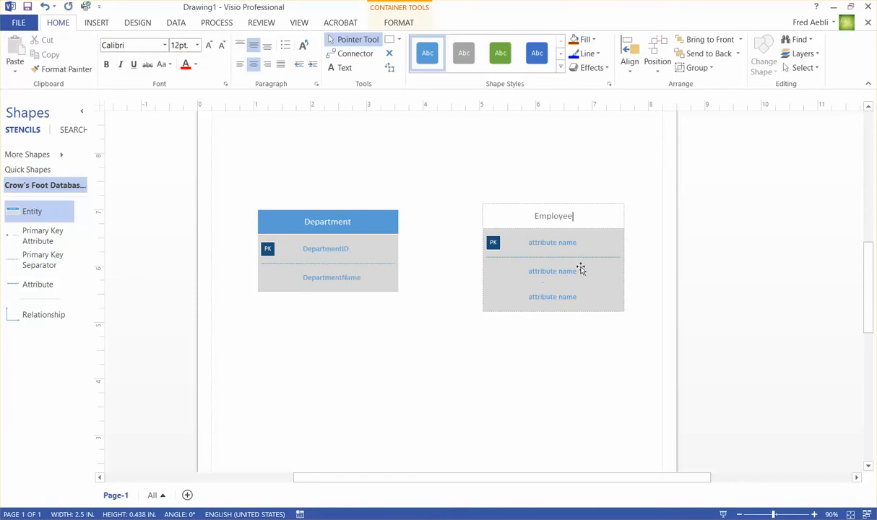
Name the Employee entity's primary key EmployeeID and its two other attributes EmployeeLName and EmployeeFName
double_click(553, 246)
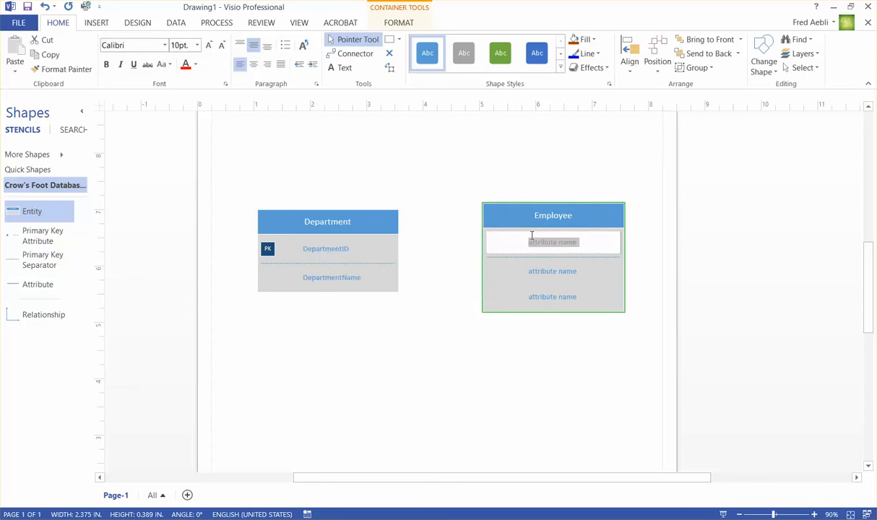
type("EmployeeID")
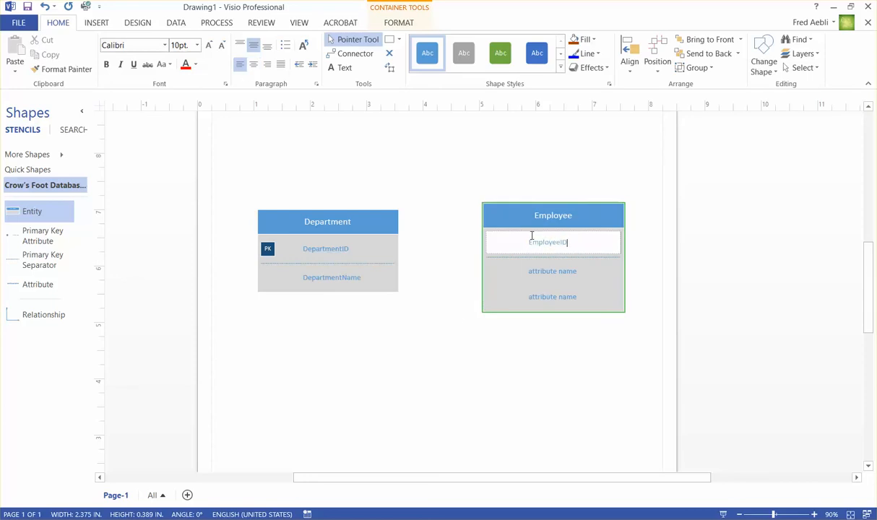
double_click(549, 273)
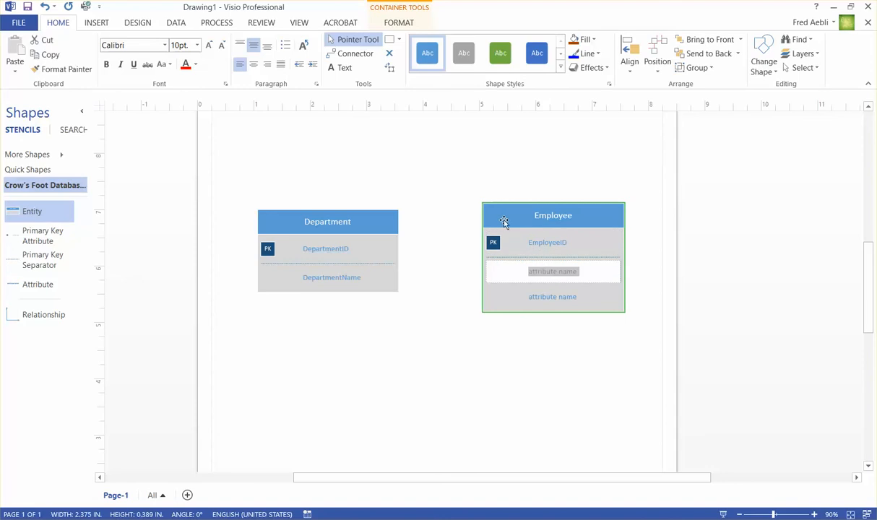
type("Emplo")
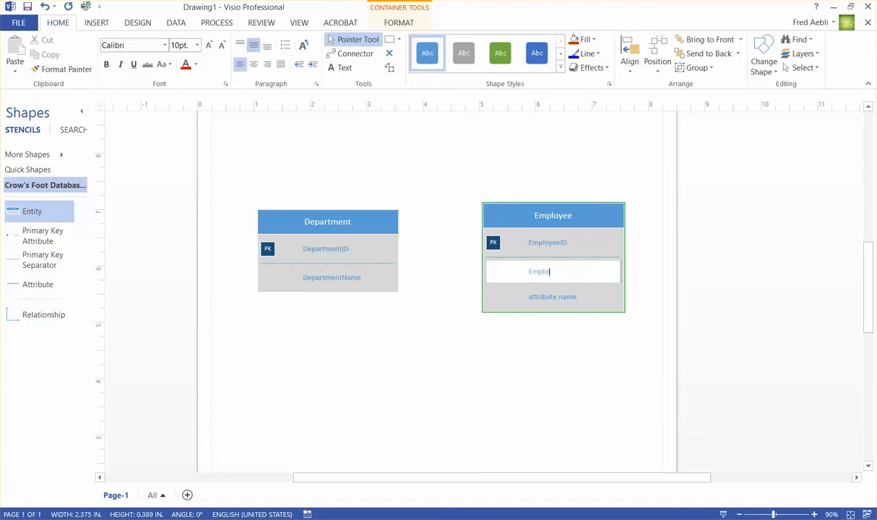
type("yeeLName")
double_click(548, 297)
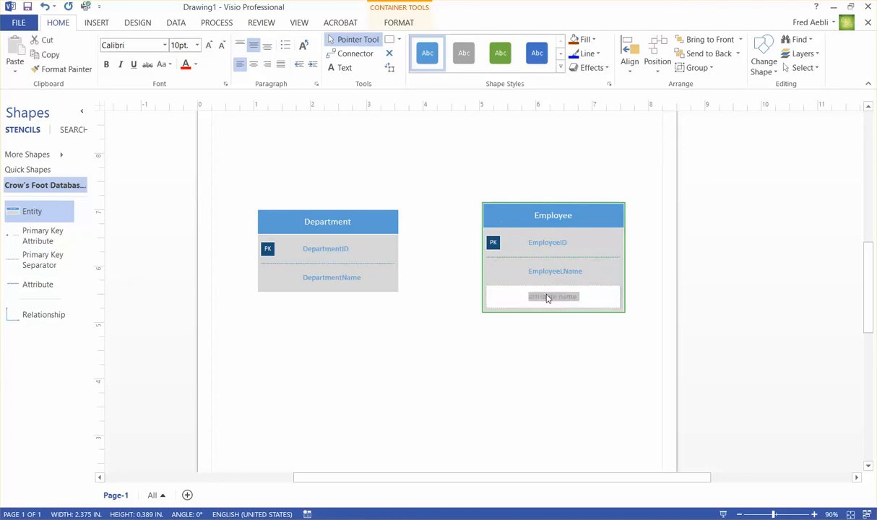
type("EmployeeFName")
left_click(539, 385)
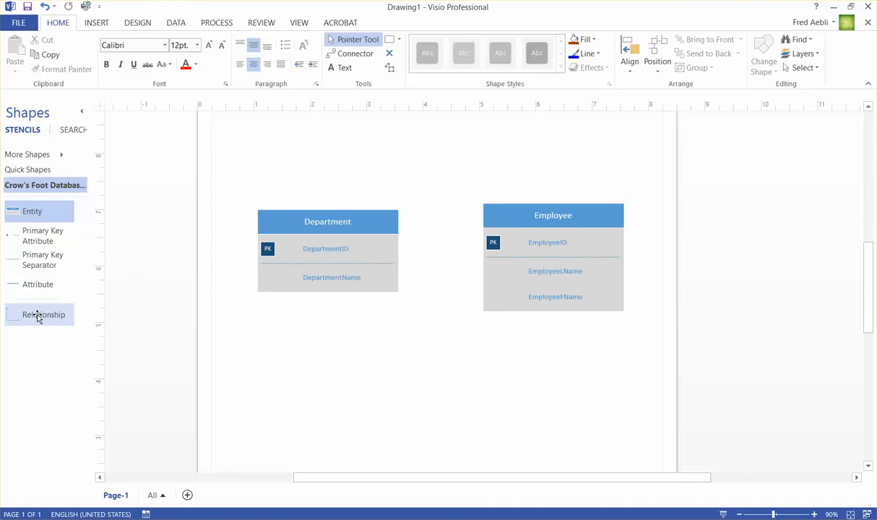
Place a Relationship connector in the empty area below the two entities and move its upper end further left
left_click_drag(30, 316, 477, 361)
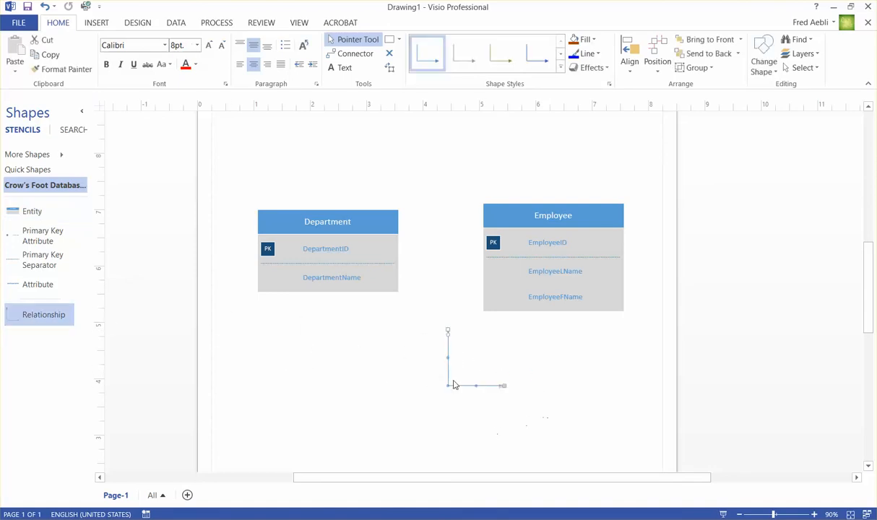
left_click_drag(448, 330, 410, 332)
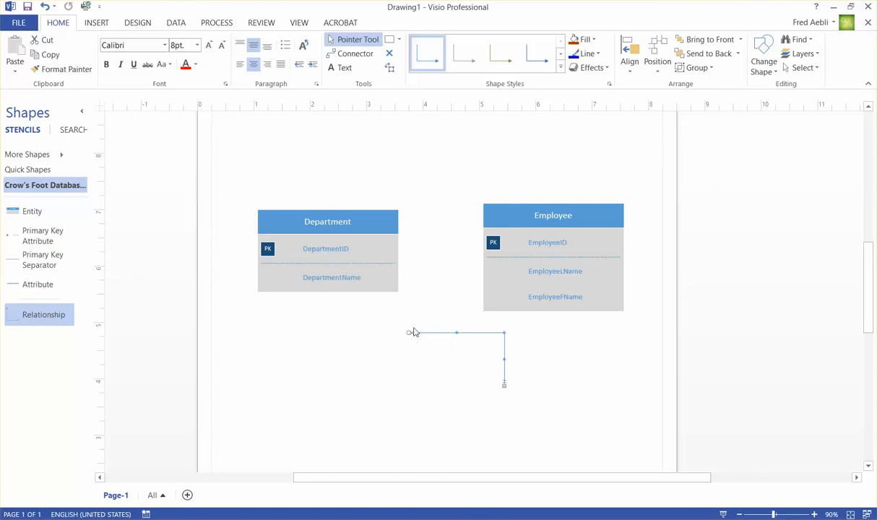
left_click(425, 355)
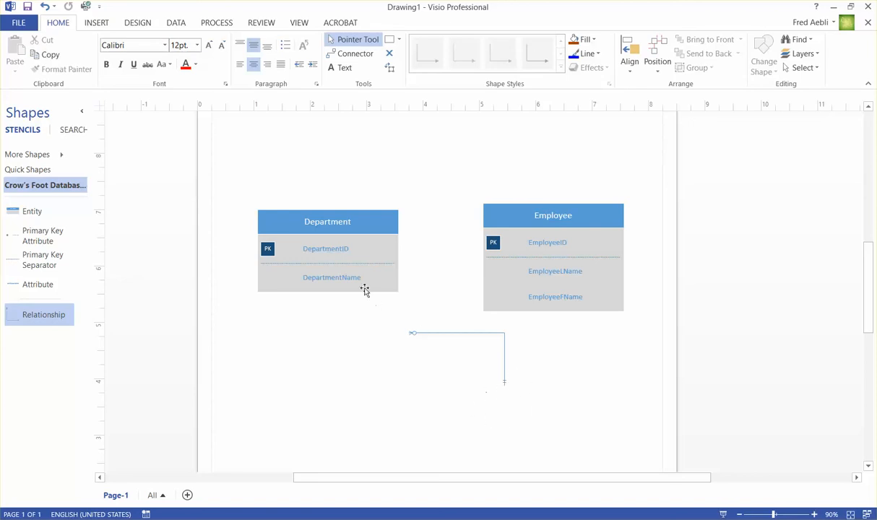
Glue the relationship's crow's-foot end to the Employee entity and its other end to the Department entity
left_click(366, 249)
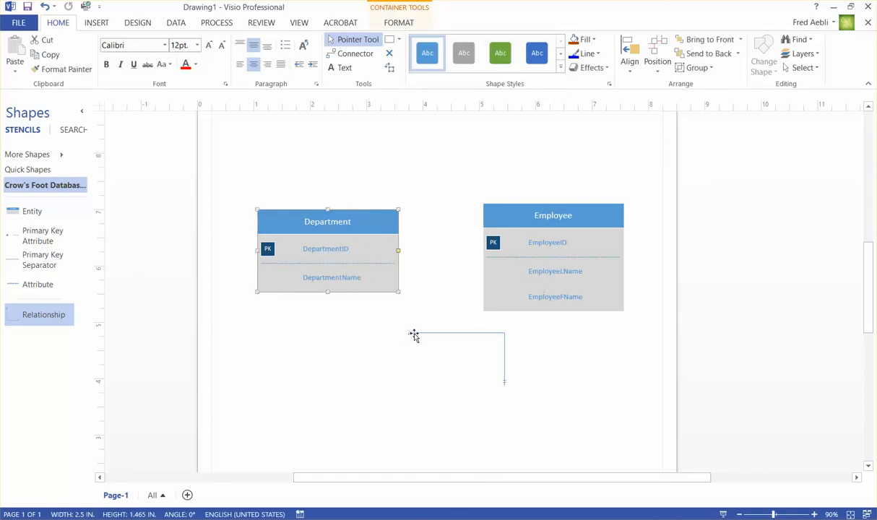
left_click_drag(413, 334, 534, 286)
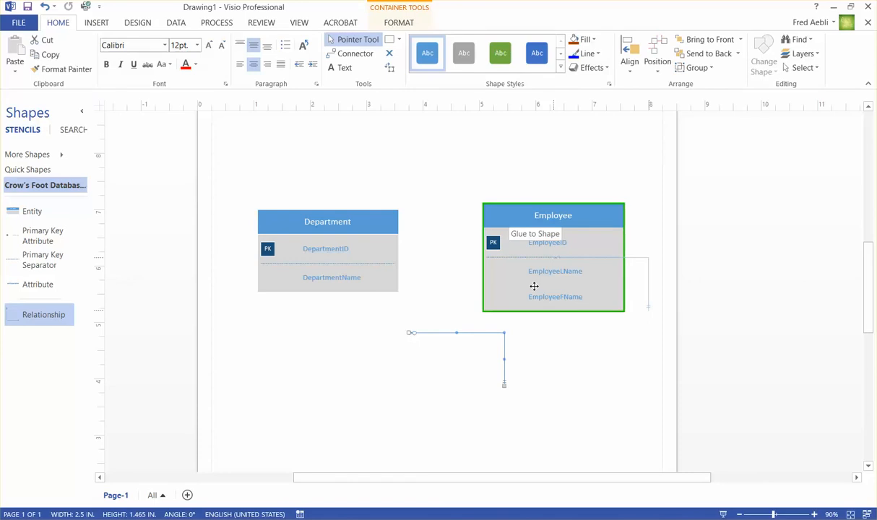
left_click_drag(534, 286, 533, 289)
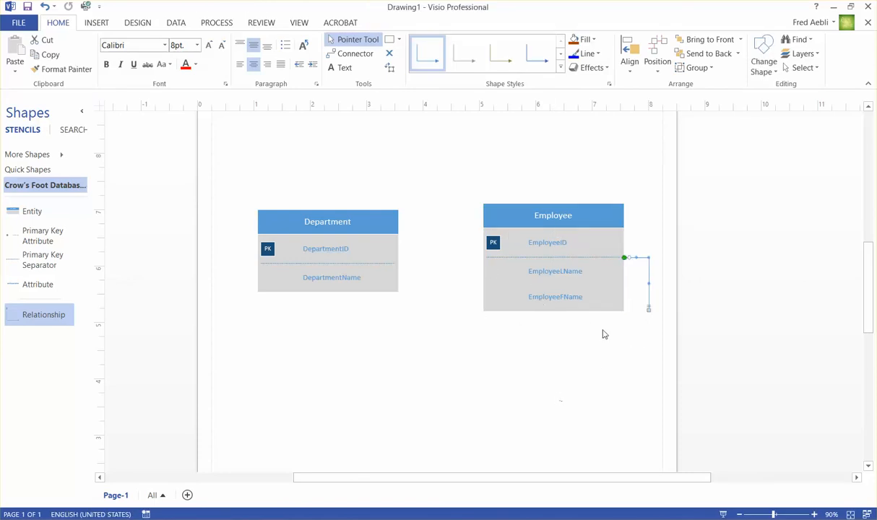
left_click_drag(649, 311, 386, 259)
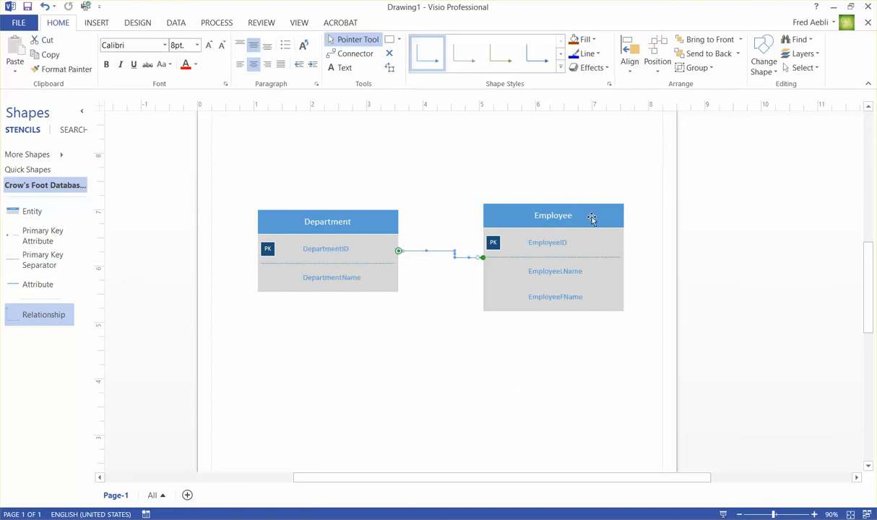
Move the connected Employee and Department entities higher on the page, keeping them side by side
left_click_drag(592, 219, 584, 174)
left_click_drag(330, 224, 321, 190)
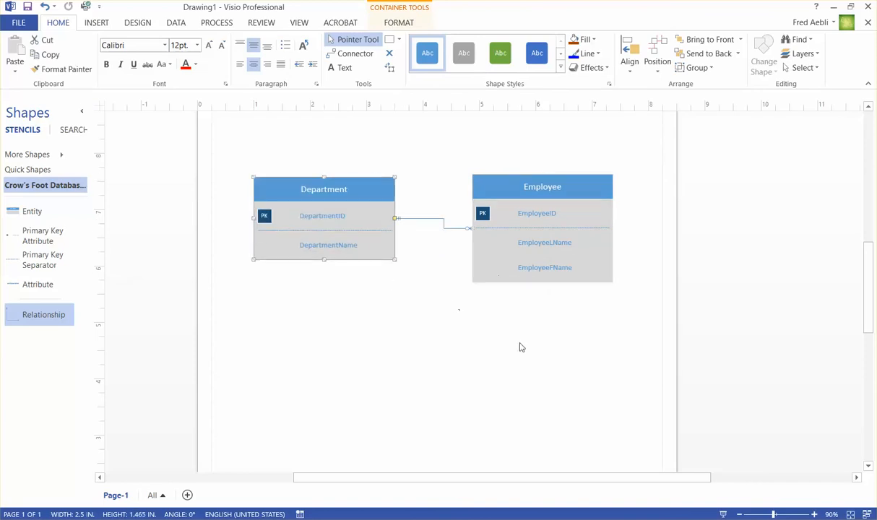
left_click(457, 319)
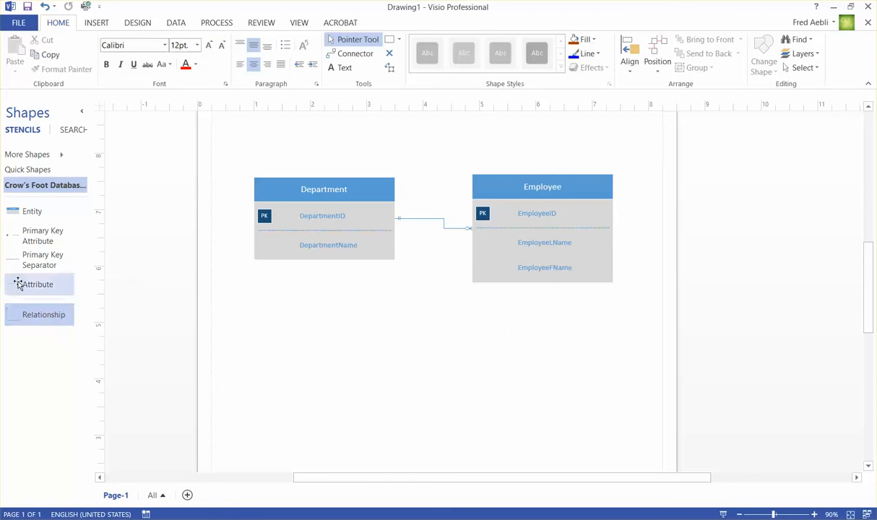
Add a third non-key attribute below EmployeeFName in the Employee entity and name it DepartmentID
left_click_drag(21, 288, 532, 279)
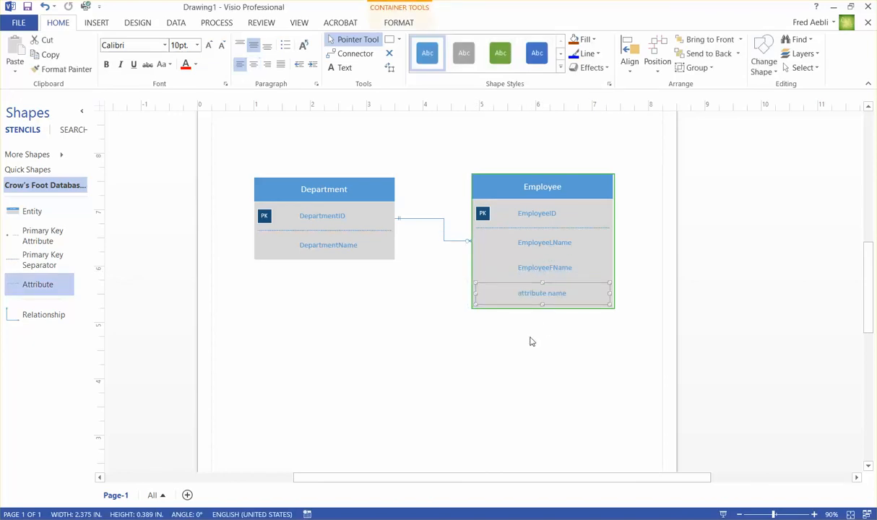
double_click(544, 294)
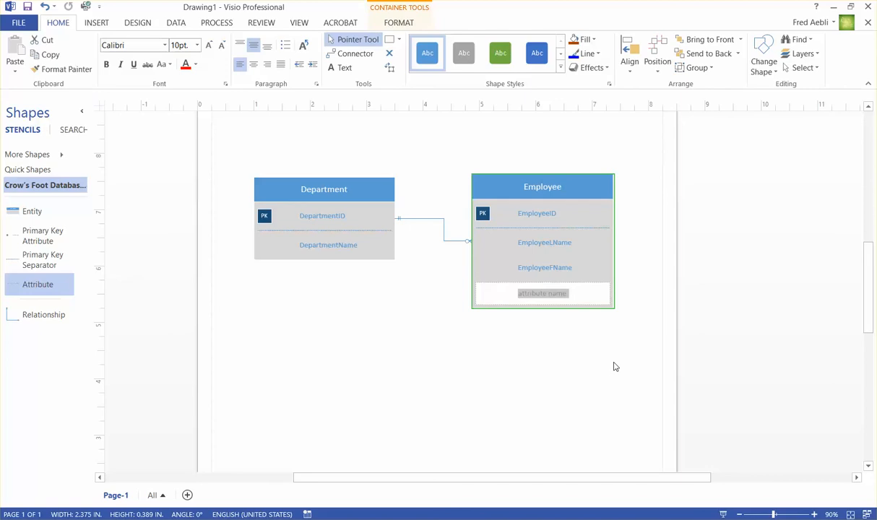
type("Depart")
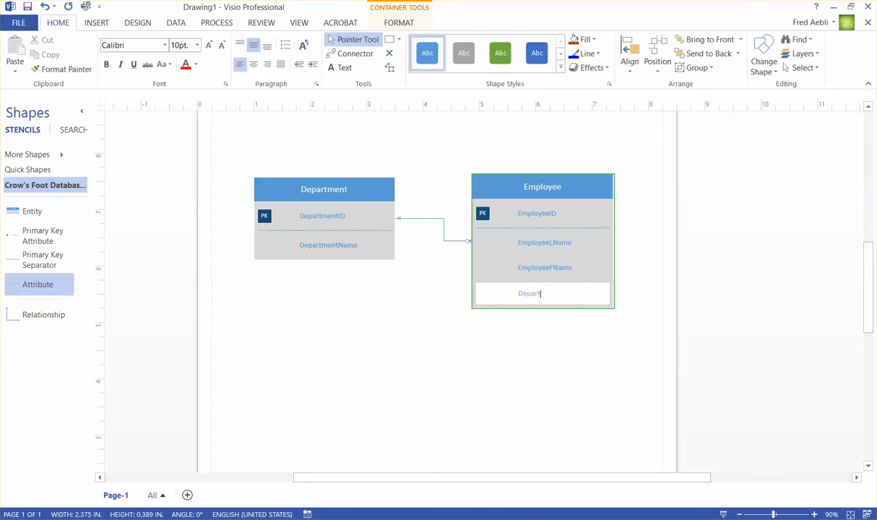
type("mentID")
left_click(531, 348)
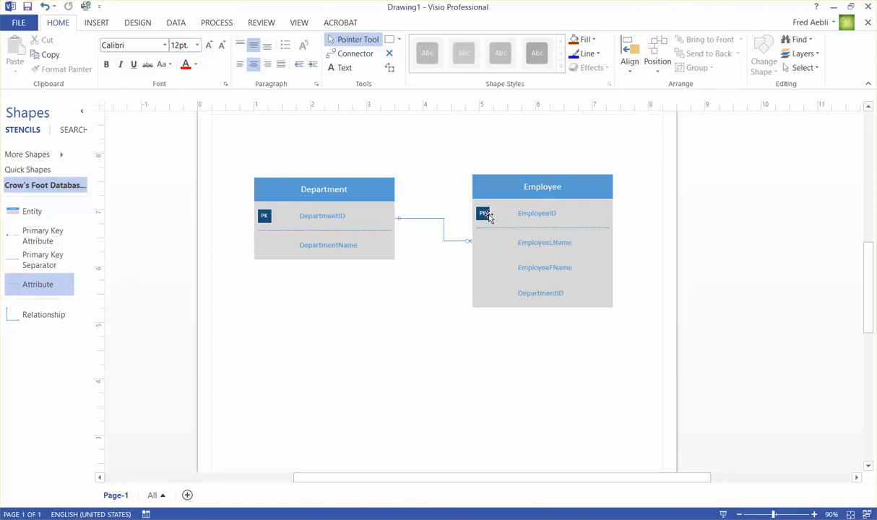
Mark the Employee entity's DepartmentID attribute as a foreign key
left_click(558, 296)
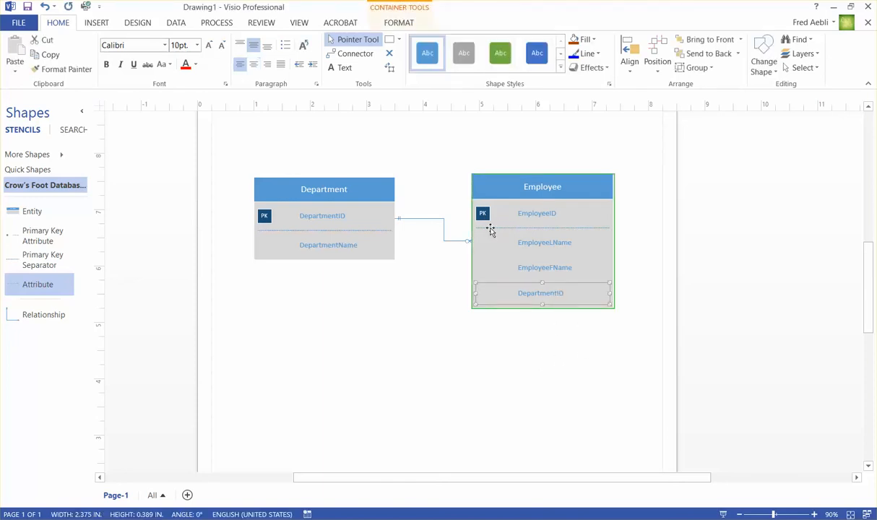
right_click(567, 305)
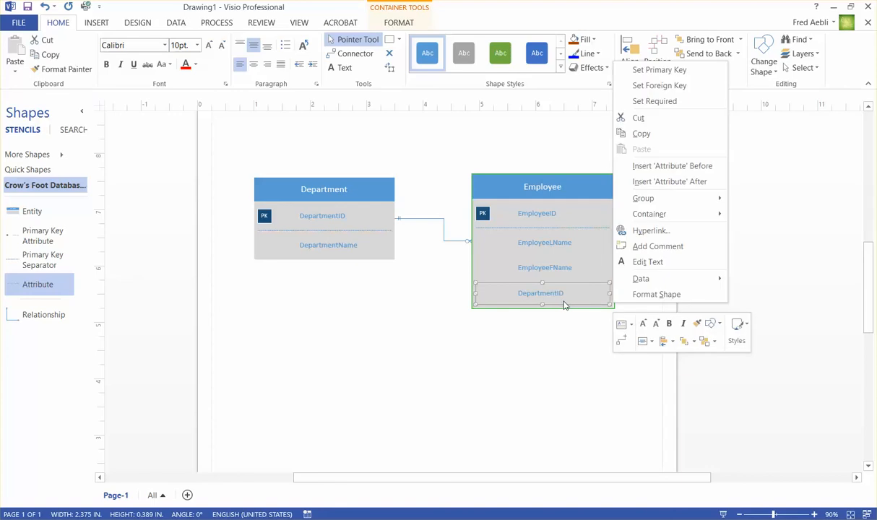
left_click(683, 86)
left_click(535, 376)
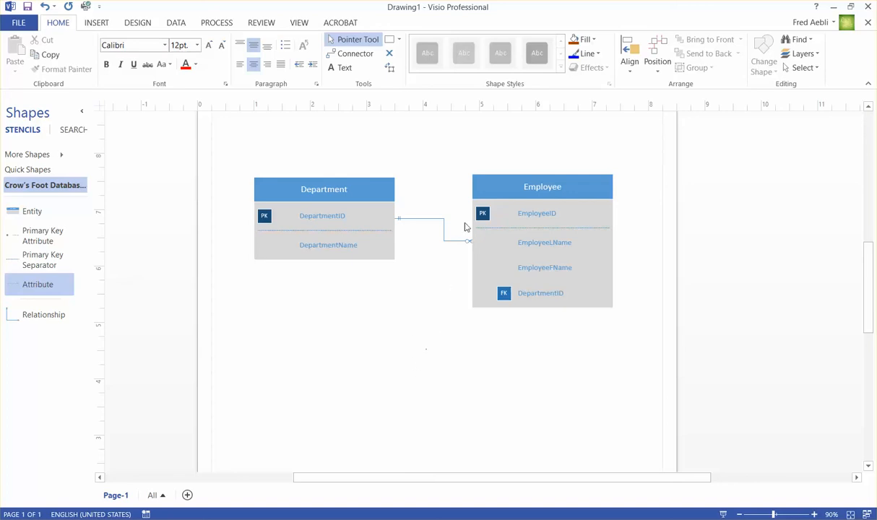
Review the begin and end symbol options of the relationship between Department and Employee
left_click(444, 231)
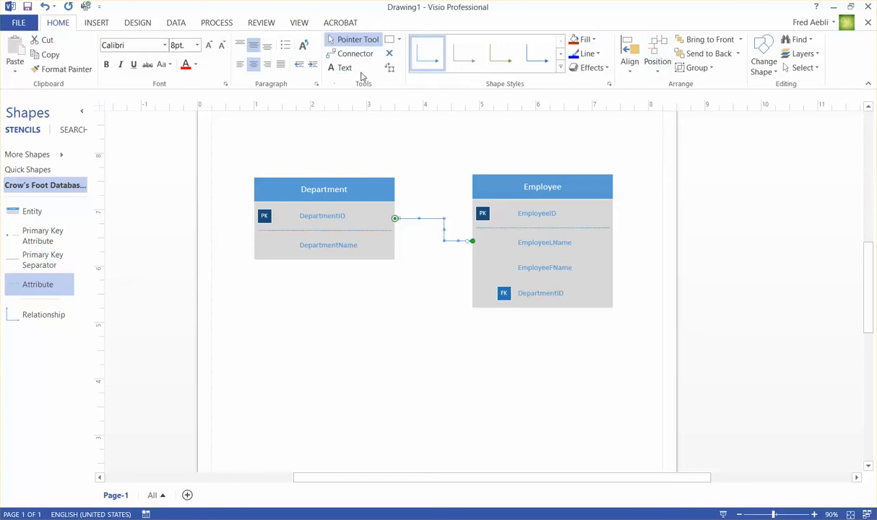
right_click(444, 240)
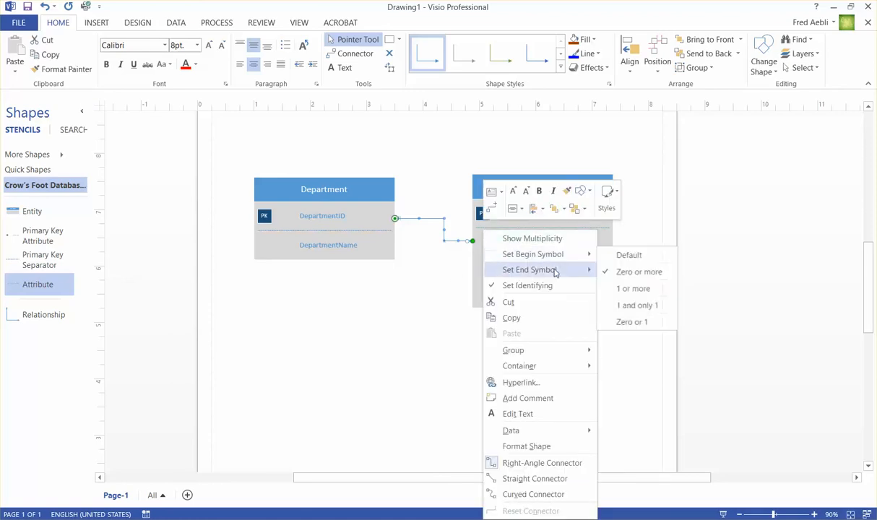
mouse_move(558, 261)
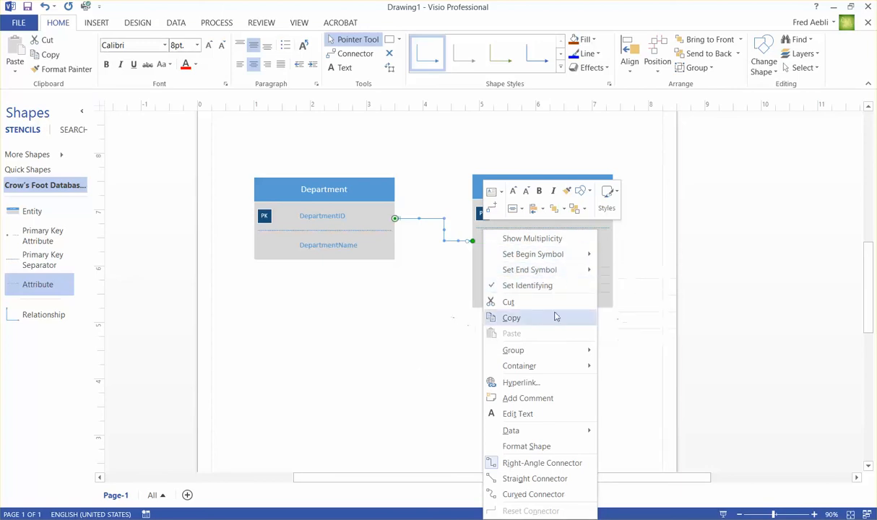
mouse_move(503, 273)
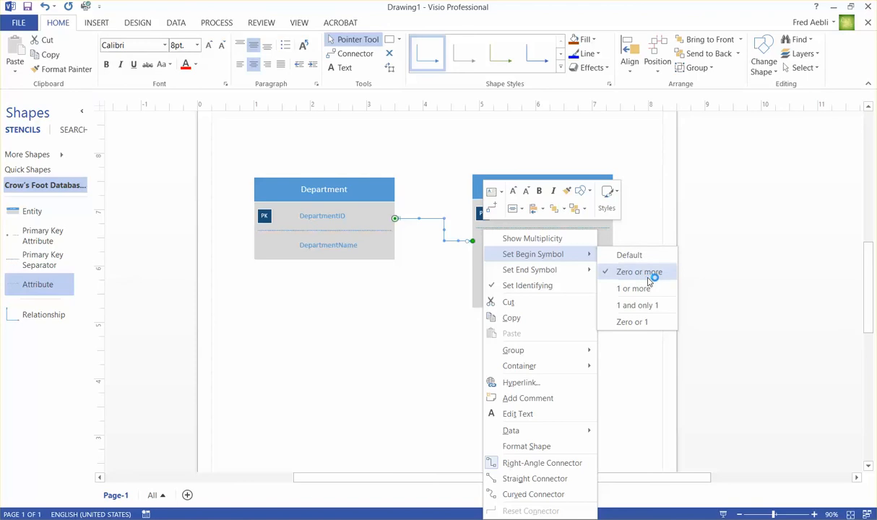
mouse_move(568, 278)
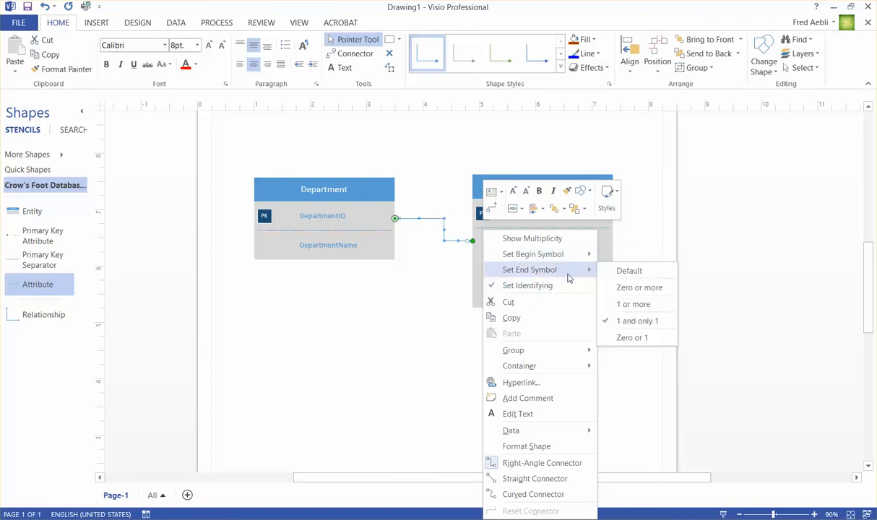
left_click(636, 305)
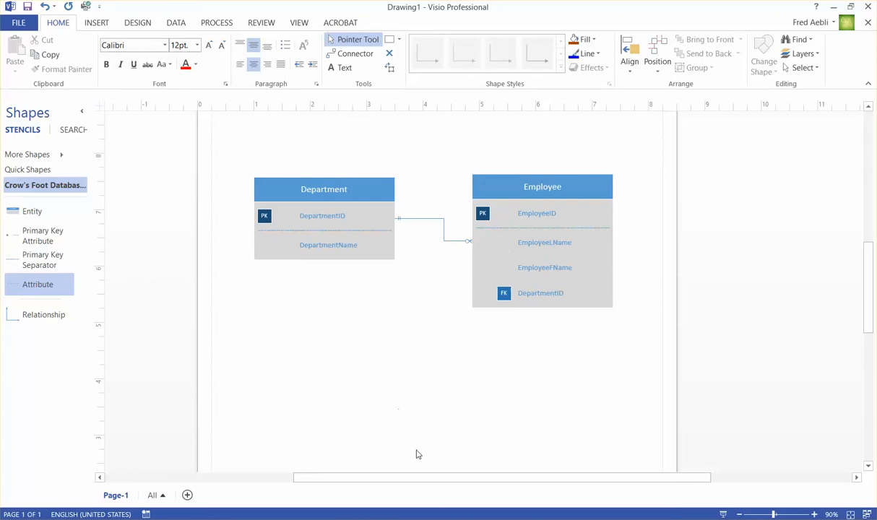
In the relationship connector's line formatting, try the Jumbo begin arrow size and settle on Extra Large
left_click(444, 238)
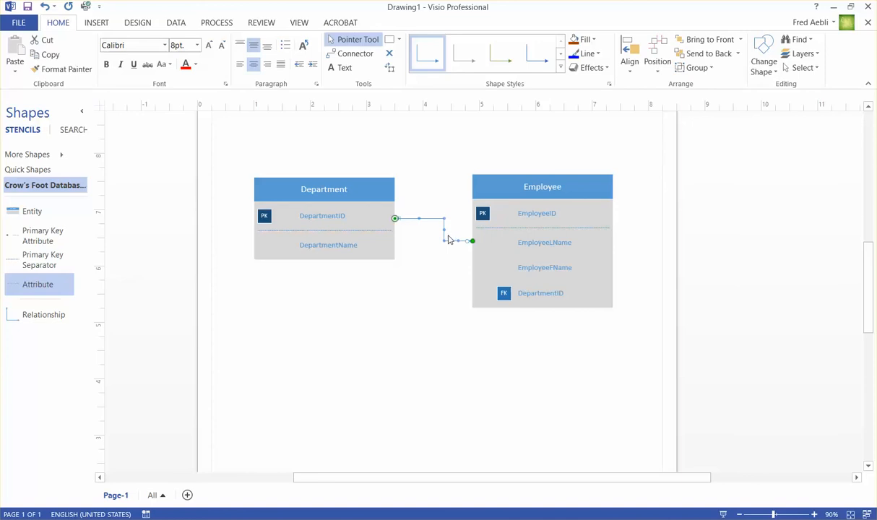
right_click(443, 236)
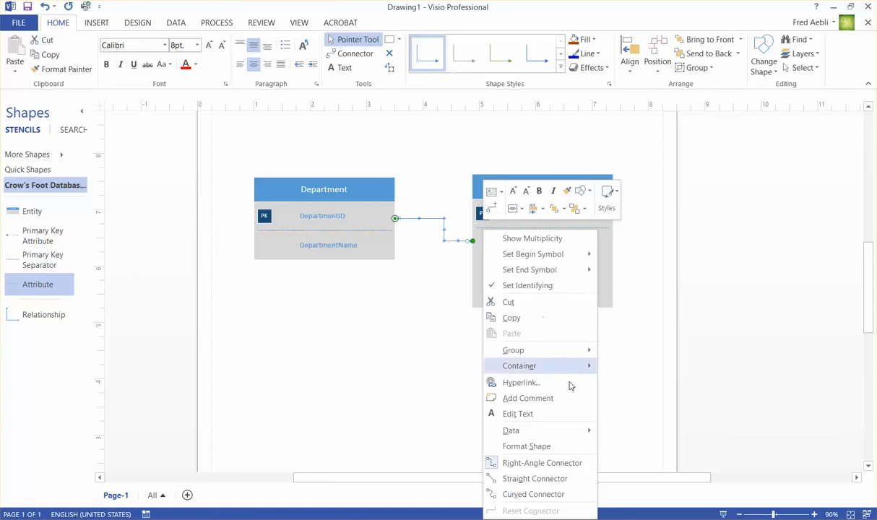
left_click(562, 448)
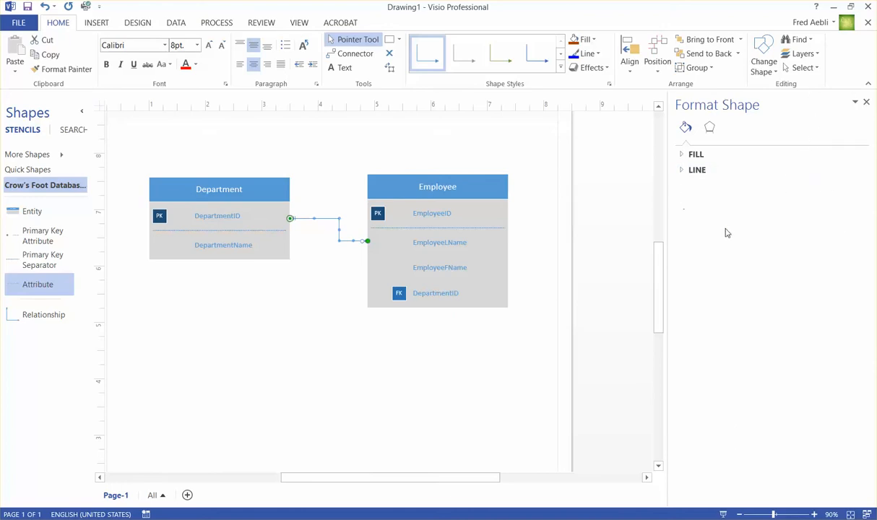
left_click(686, 171)
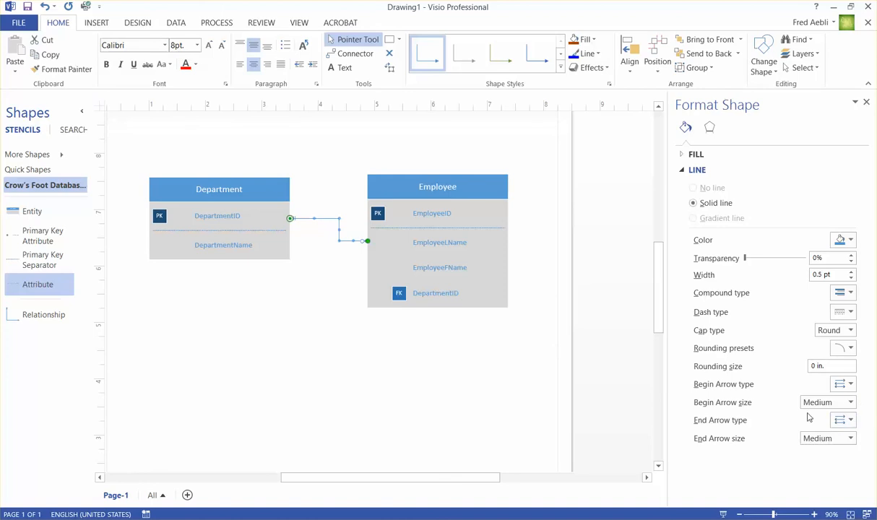
left_click(852, 403)
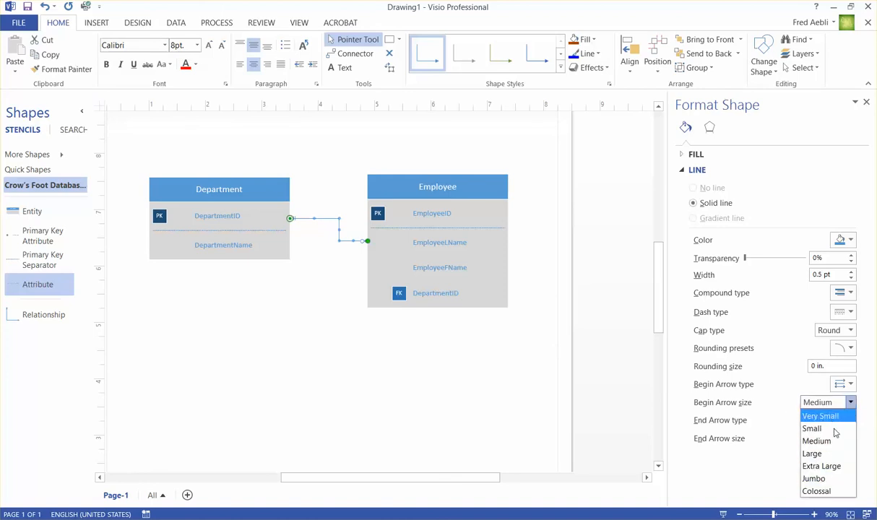
left_click(815, 479)
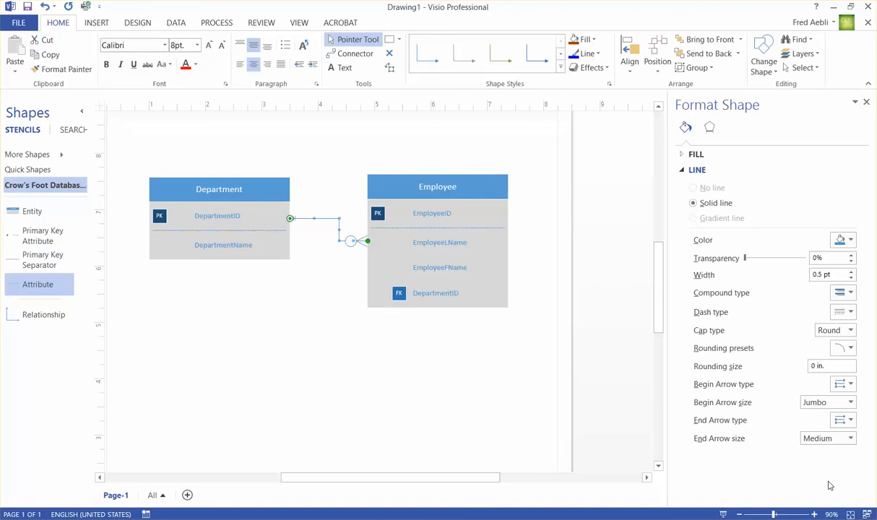
left_click(850, 402)
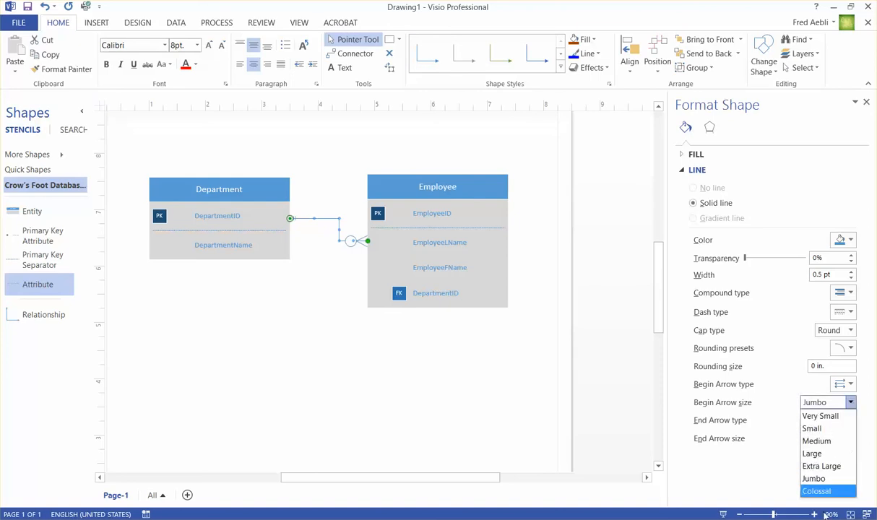
left_click(830, 466)
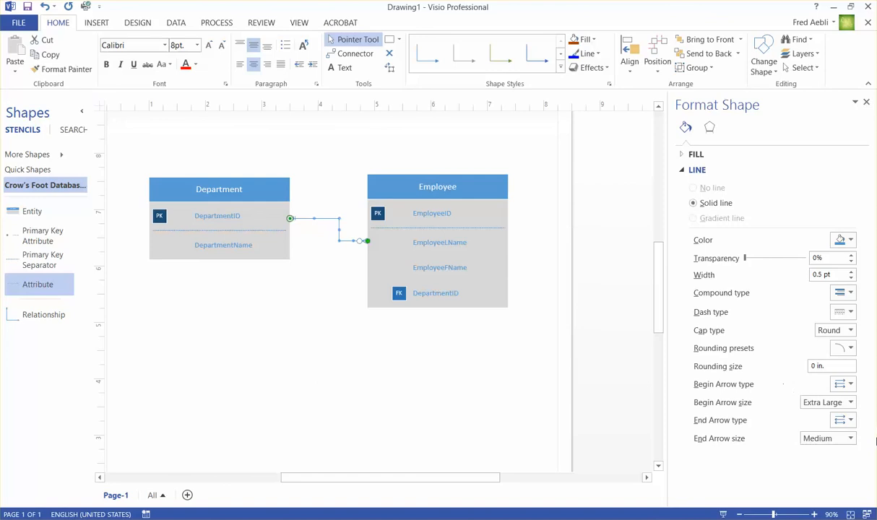
Set the relationship line's end arrow size to Extra Large and close the shape formatting options
left_click(850, 439)
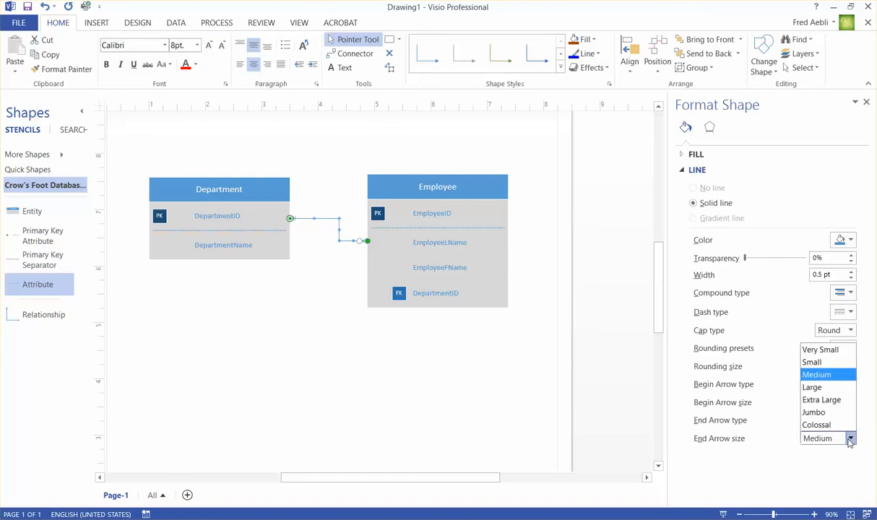
left_click(848, 401)
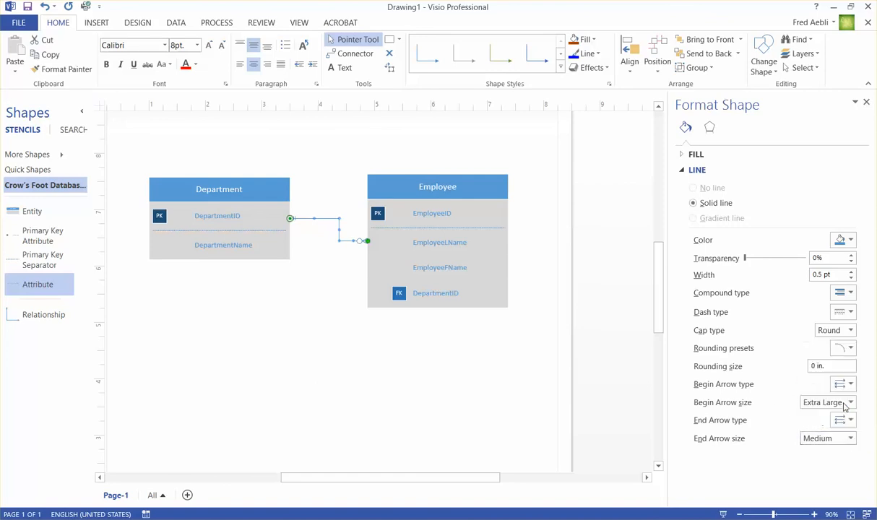
left_click(319, 323)
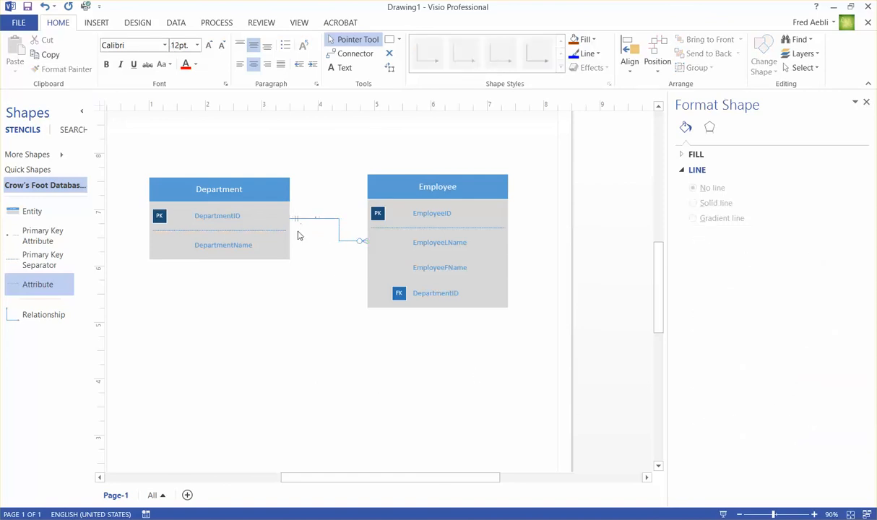
left_click(867, 102)
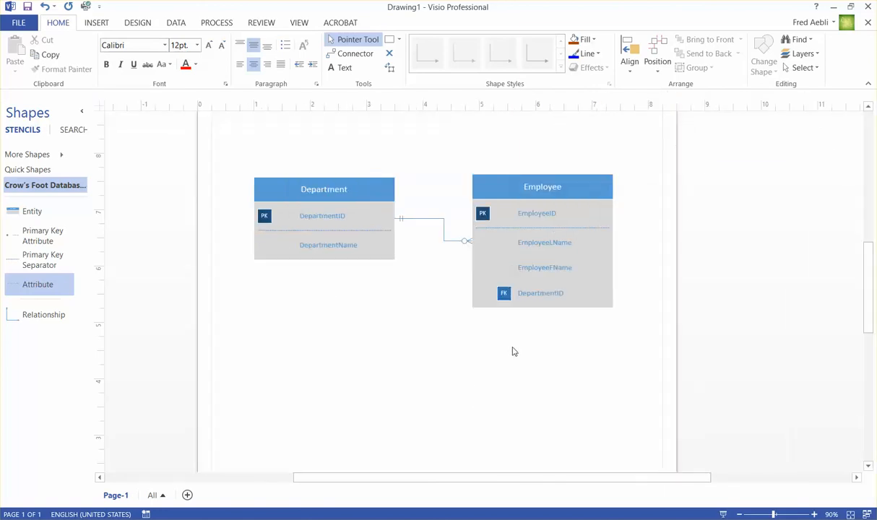